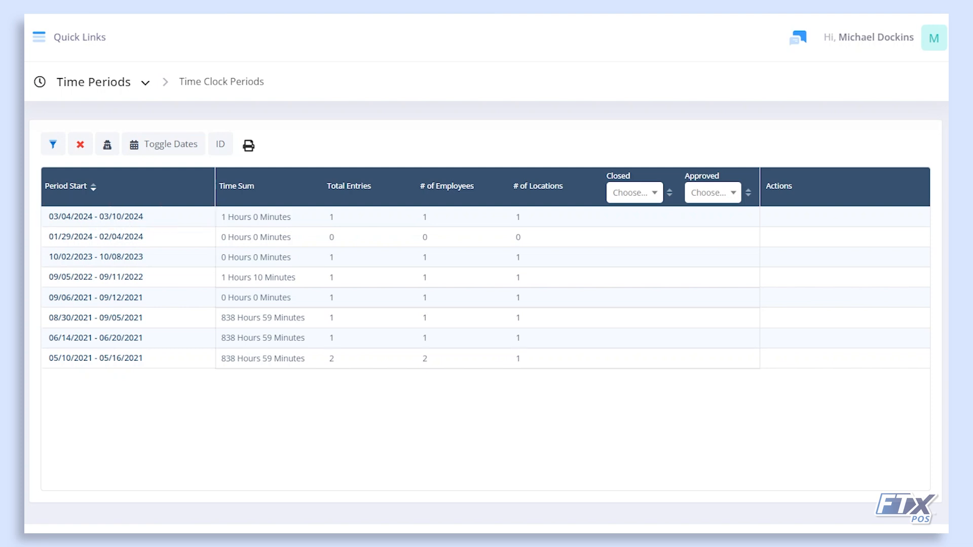
- Open the time clock entry in the 03/04/2024 - 03/10/2024 period for editing and enter the change note "This employee forgot to clock in"
{"action": "left_click", "coordinate": [107, 223]}
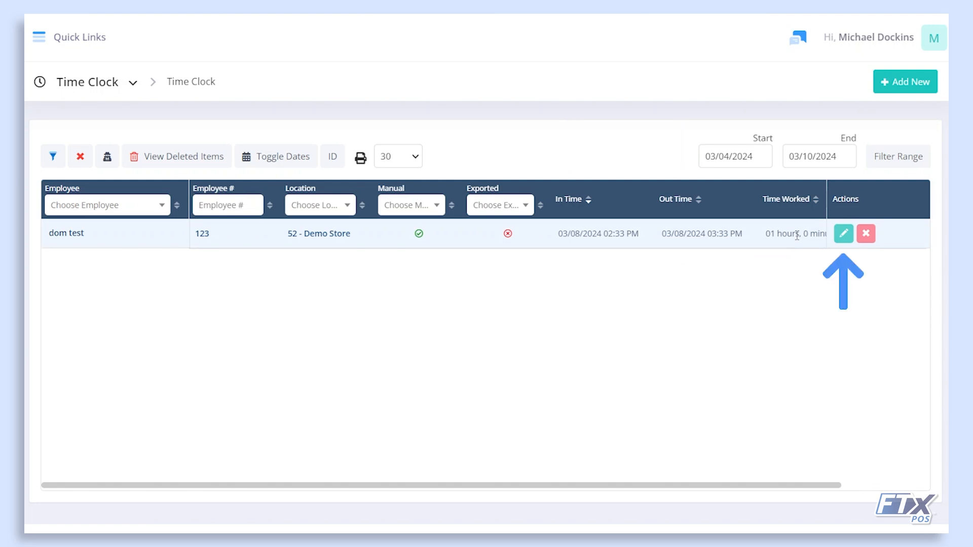
{"action": "left_click", "coordinate": [843, 234]}
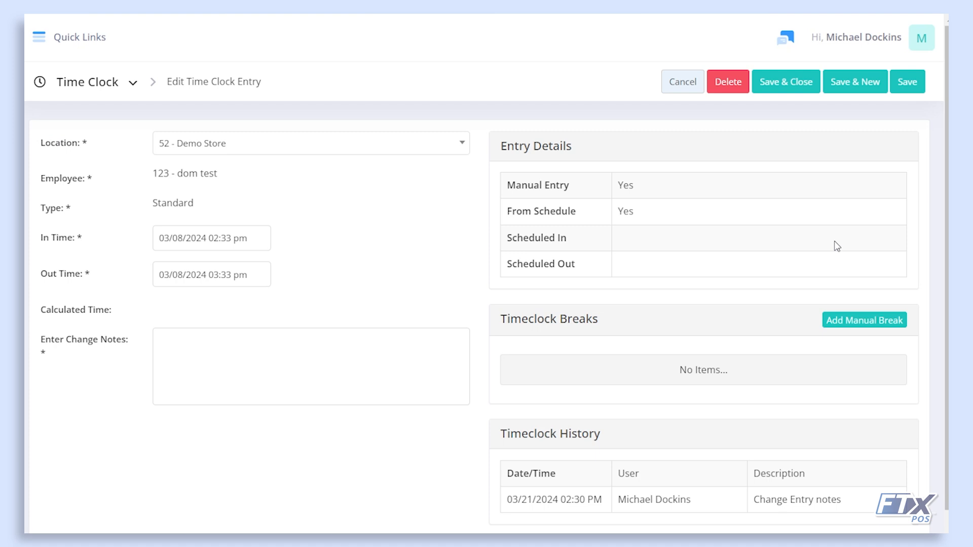
{"action": "left_click", "coordinate": [412, 371]}
{"action": "type", "text": "This employee forgot to clock in"}
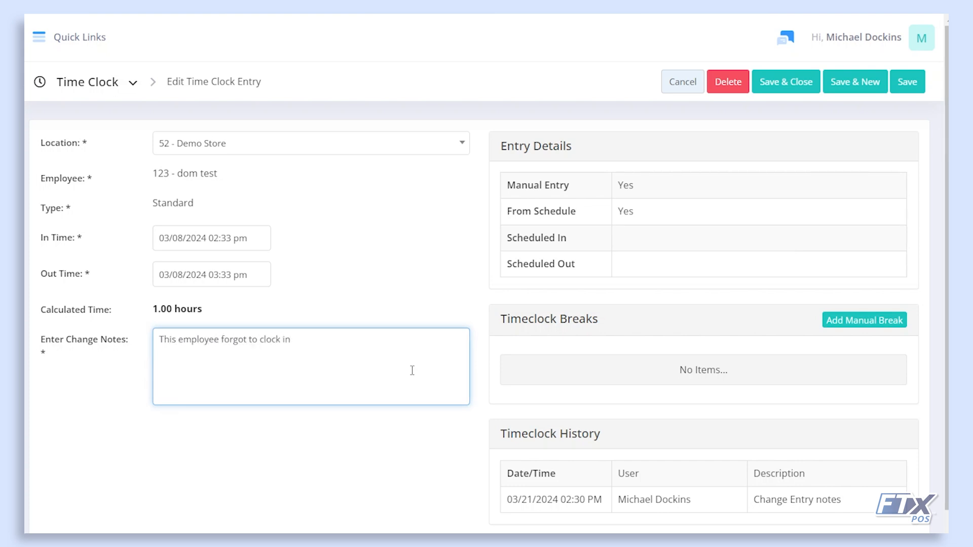
{"action": "left_click", "coordinate": [439, 226]}
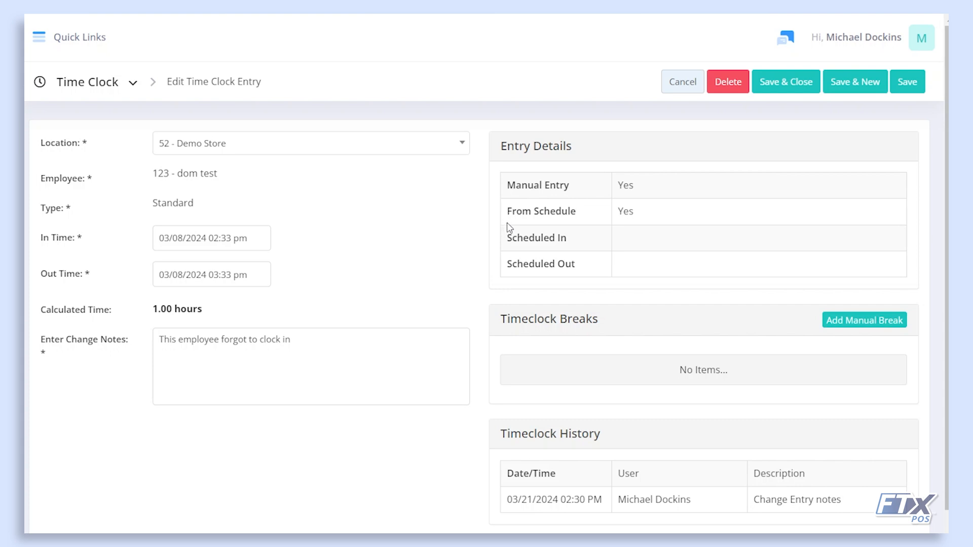
- Leave the entry for the Time Clock list, discarding the unsaved changes
{"action": "left_click", "coordinate": [112, 84]}
{"action": "left_click", "coordinate": [109, 116]}
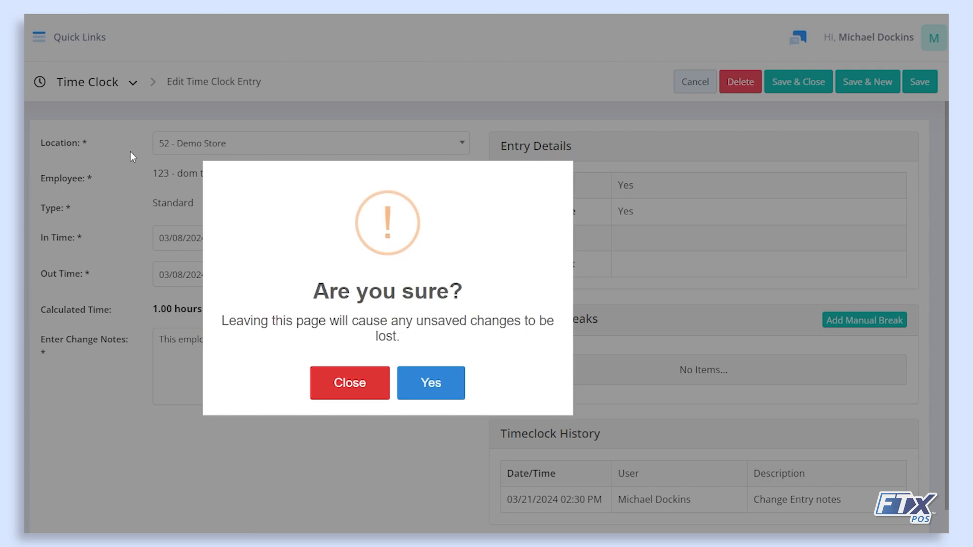
{"action": "left_click", "coordinate": [410, 390]}
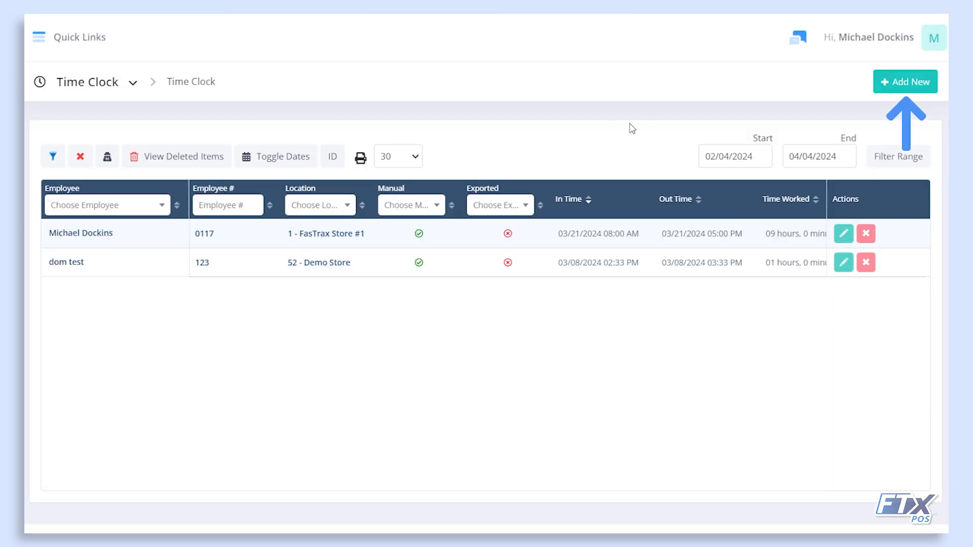
- Start a new time clock entry with the location 1 - FasTrax Store #1
{"action": "left_click", "coordinate": [913, 77]}
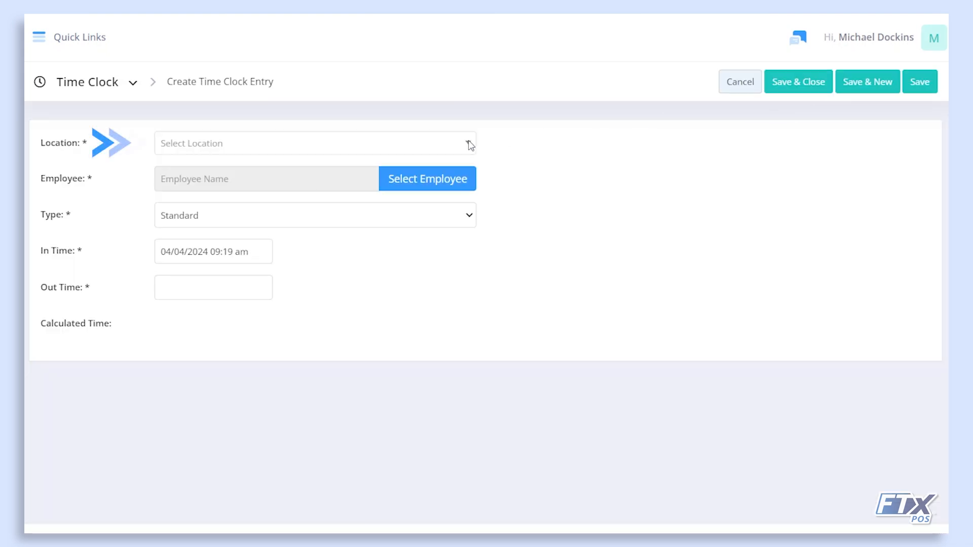
{"action": "left_click", "coordinate": [318, 147]}
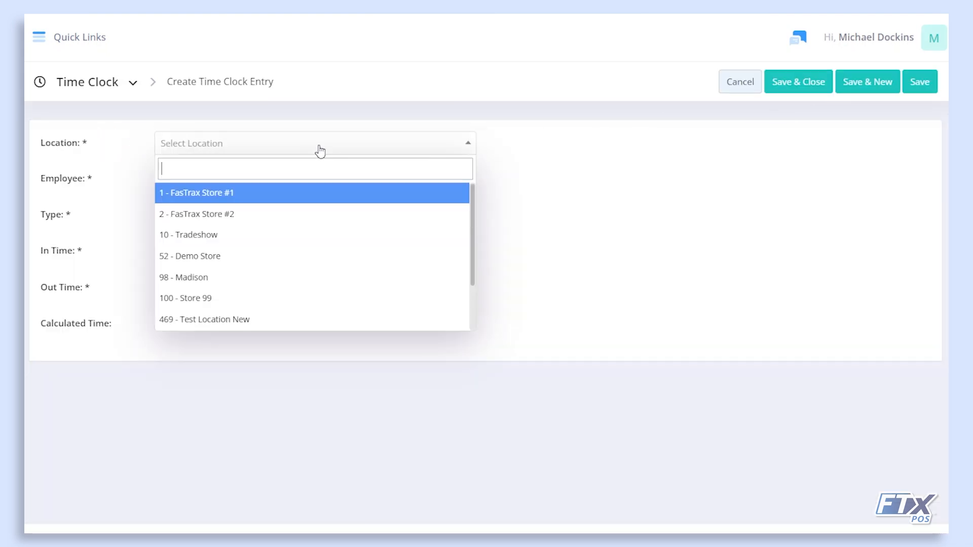
{"action": "left_click", "coordinate": [231, 195]}
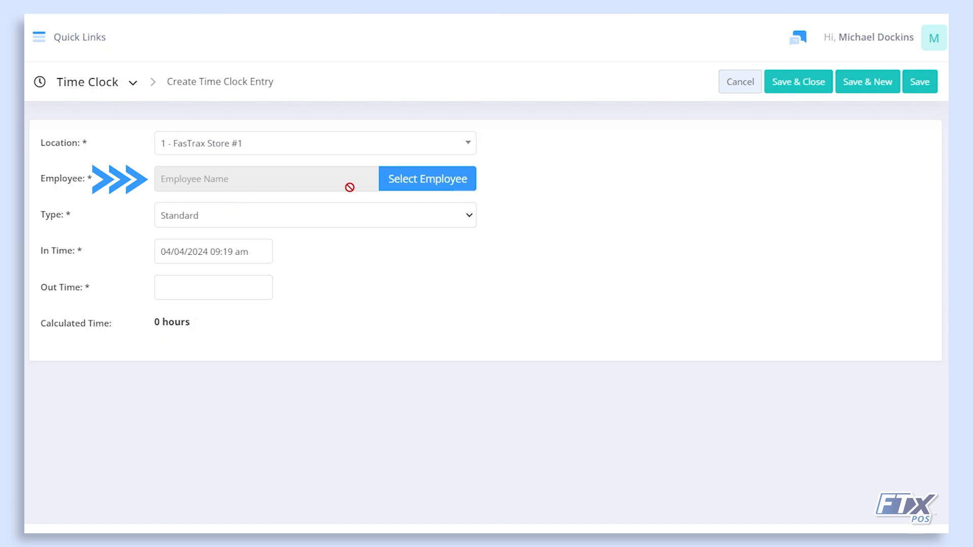
- Search for the employee by first name and assign the first matching employee to the time clock entry
{"action": "left_click", "coordinate": [397, 188]}
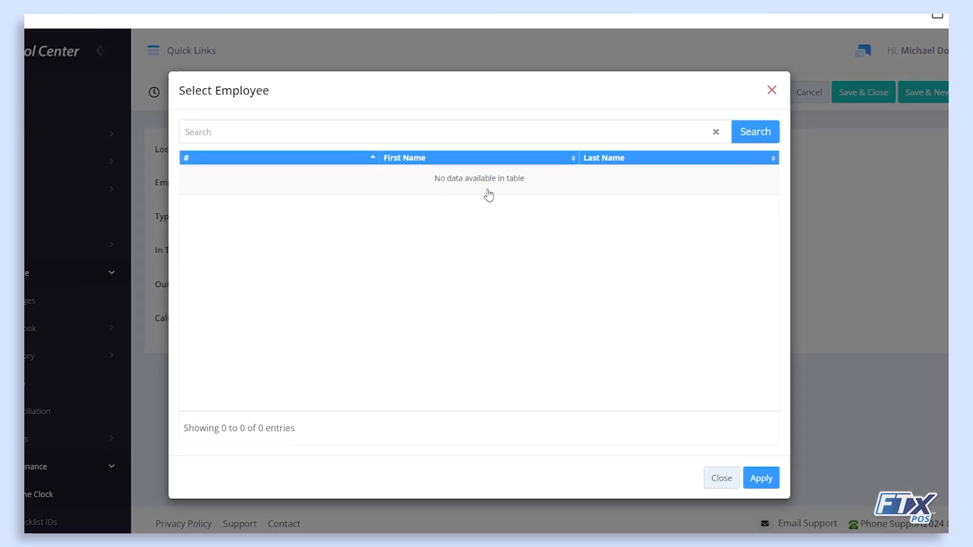
{"action": "left_click", "coordinate": [434, 137]}
{"action": "type", "text": "michael"}
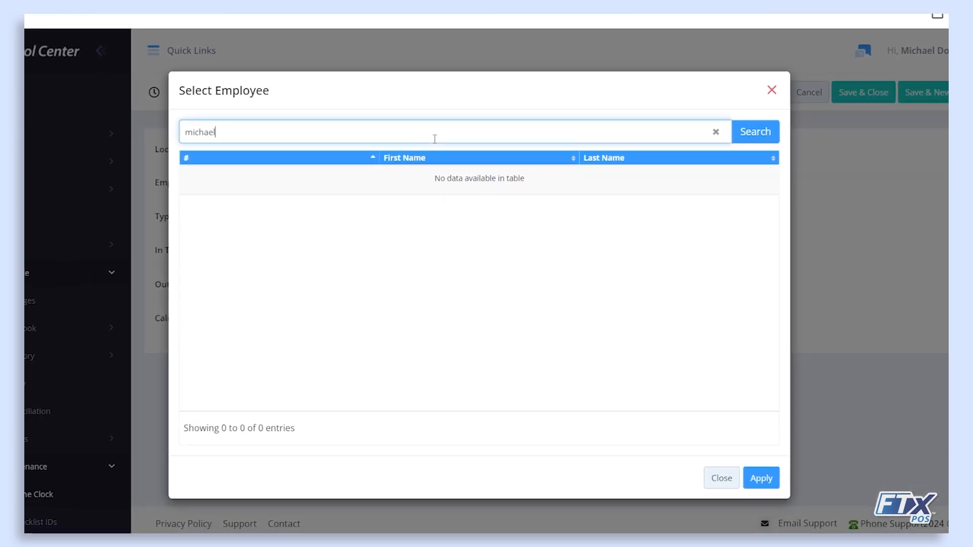
{"action": "key", "text": "Return"}
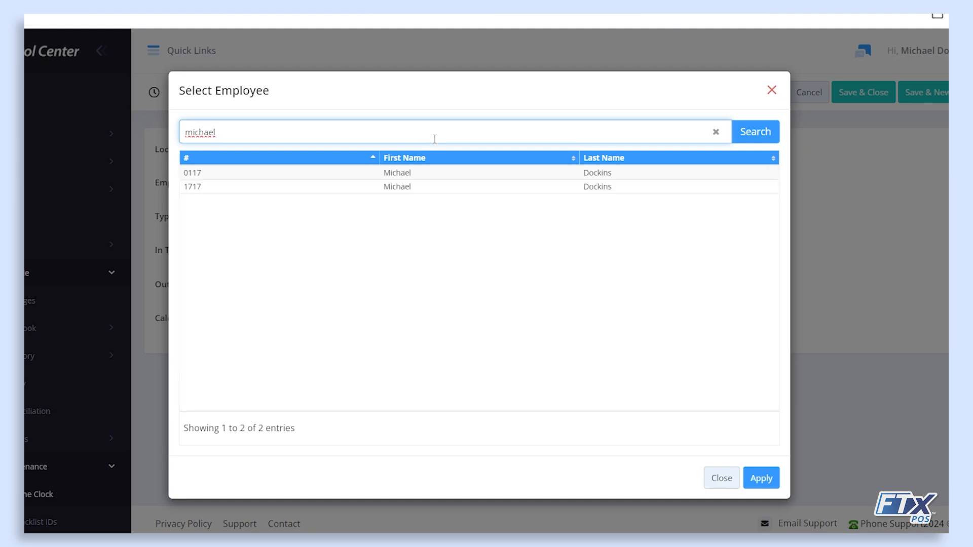
{"action": "left_click", "coordinate": [400, 174]}
{"action": "left_click", "coordinate": [761, 478]}
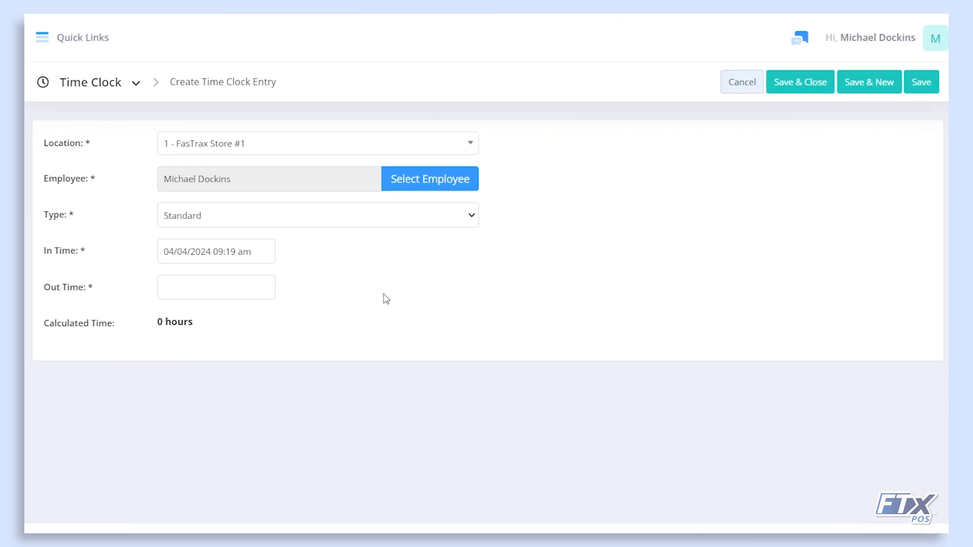
- Keep the entry type as Standard and set the out time to 04/04/2024 05:00 pm
{"action": "left_click", "coordinate": [269, 218]}
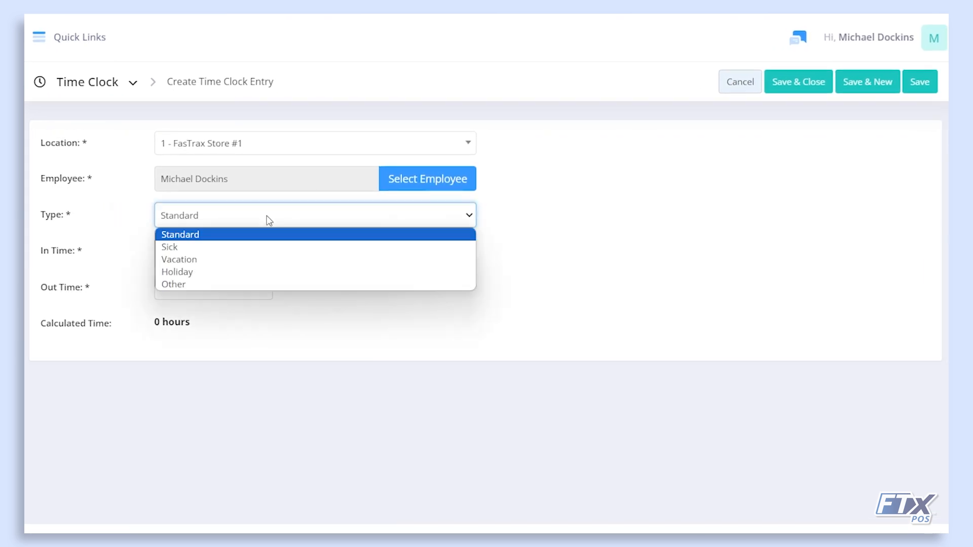
{"action": "left_click", "coordinate": [269, 221]}
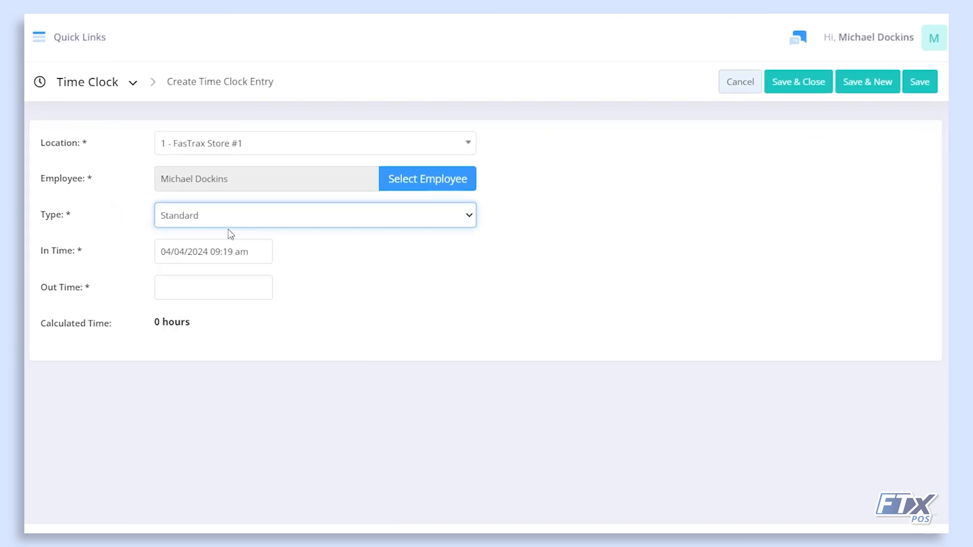
{"action": "left_click", "coordinate": [196, 286]}
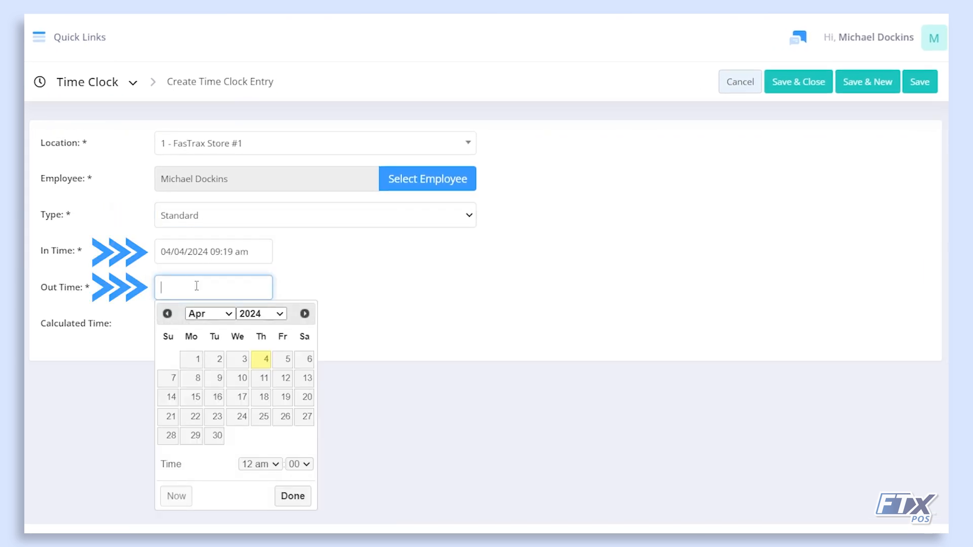
{"action": "left_click", "coordinate": [267, 463]}
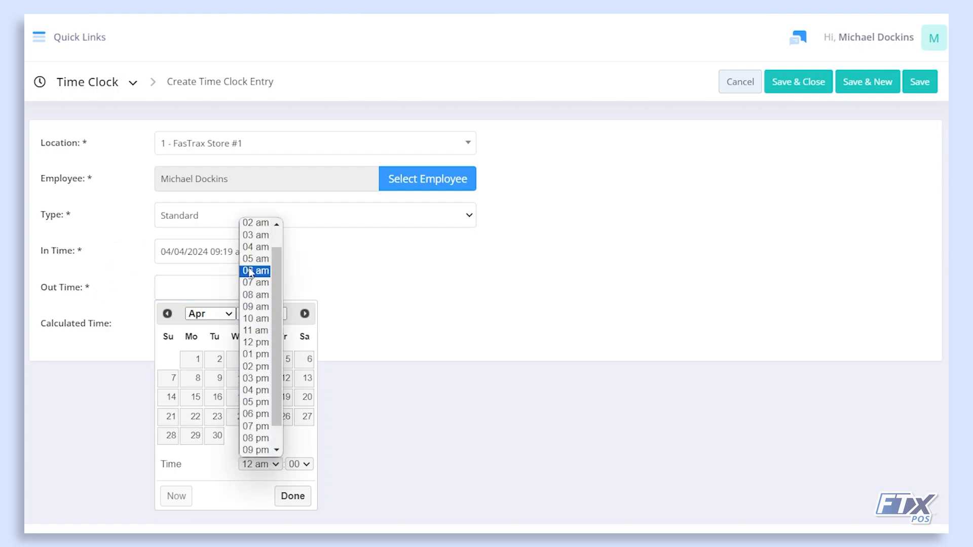
{"action": "scroll", "coordinate": [257, 312], "scroll_direction": "down", "scroll_amount": 2}
{"action": "left_click", "coordinate": [257, 377]}
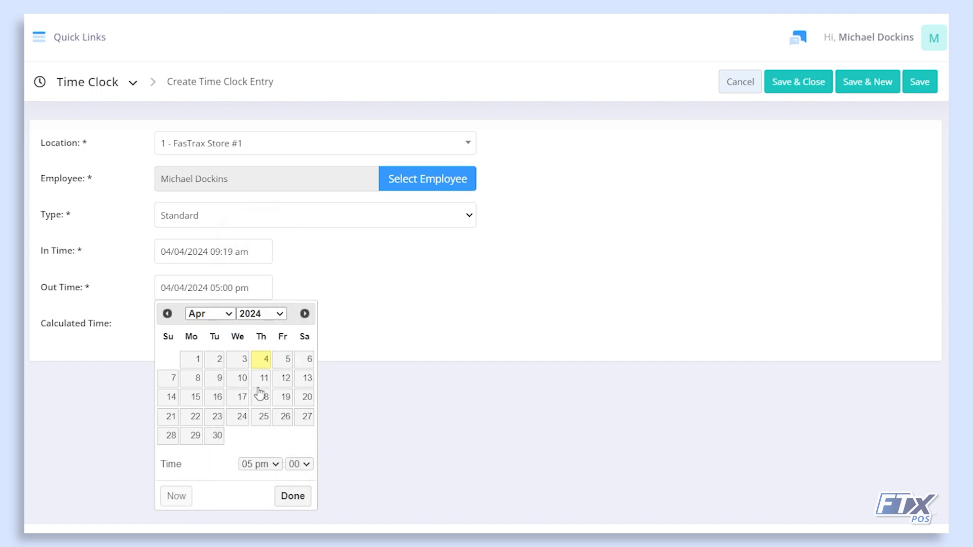
{"action": "left_click", "coordinate": [293, 499]}
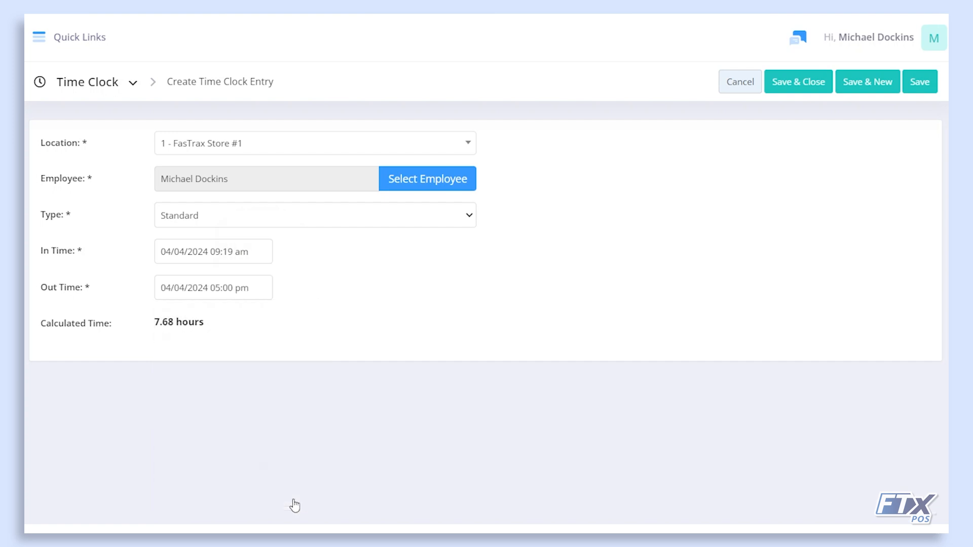
- Set the in time to 04/04/2024 08:19 am, then save and close the time clock entry
{"action": "left_click", "coordinate": [225, 252]}
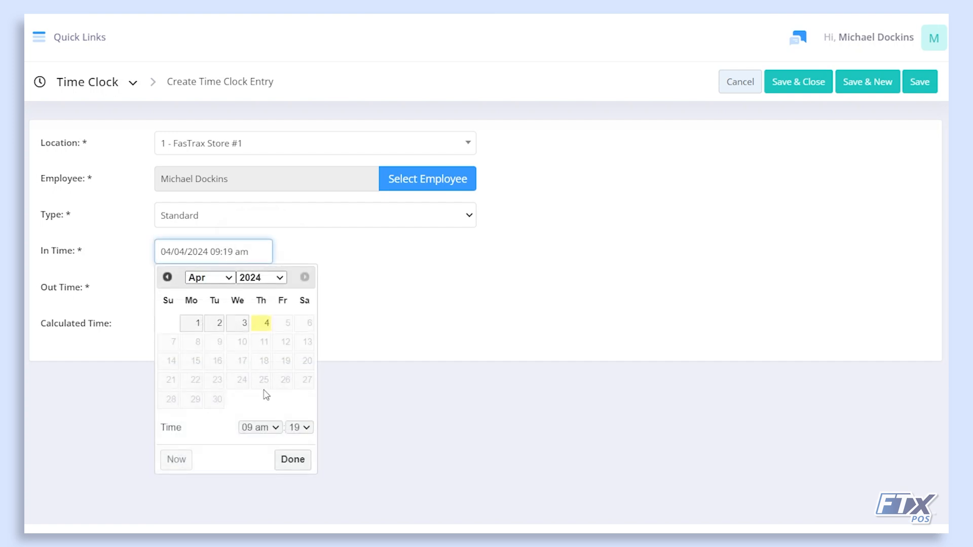
{"action": "left_click", "coordinate": [274, 429]}
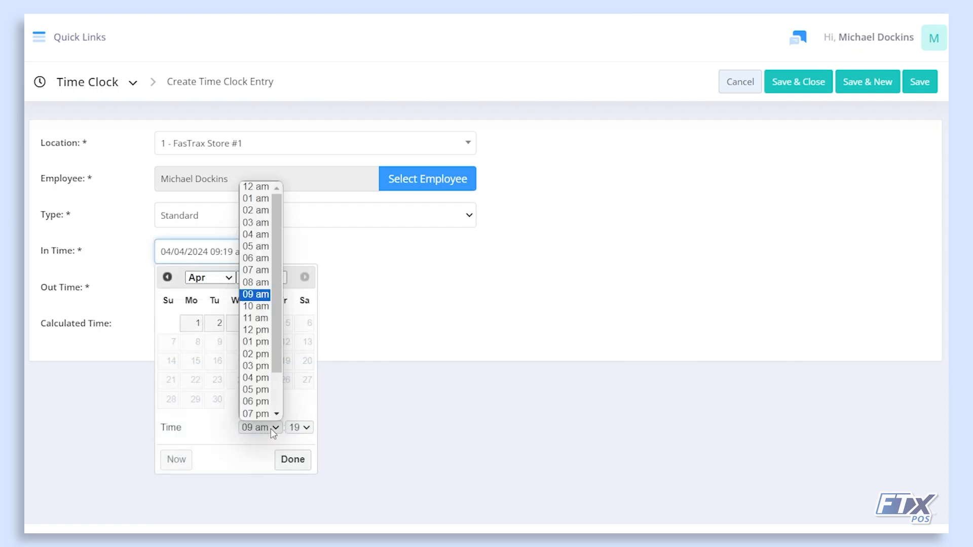
{"action": "left_click", "coordinate": [260, 282]}
{"action": "left_click", "coordinate": [396, 348]}
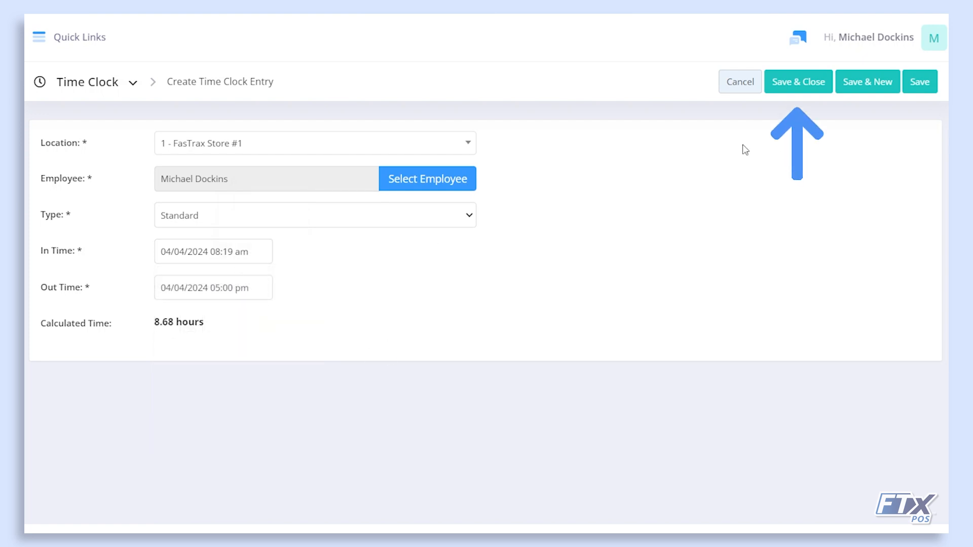
{"action": "left_click", "coordinate": [811, 85]}
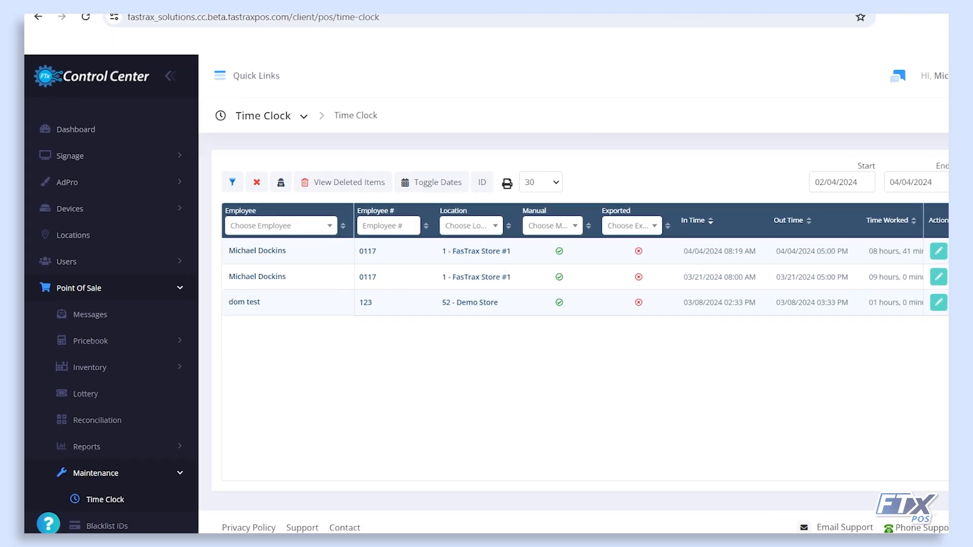
- Open the Oneonta I schedule for the 04/01/2024 - 04/07/2024 period in the Employee Scheduler
{"action": "scroll", "coordinate": [112, 249], "scroll_direction": "down", "scroll_amount": 1}
{"action": "left_click", "coordinate": [114, 242]}
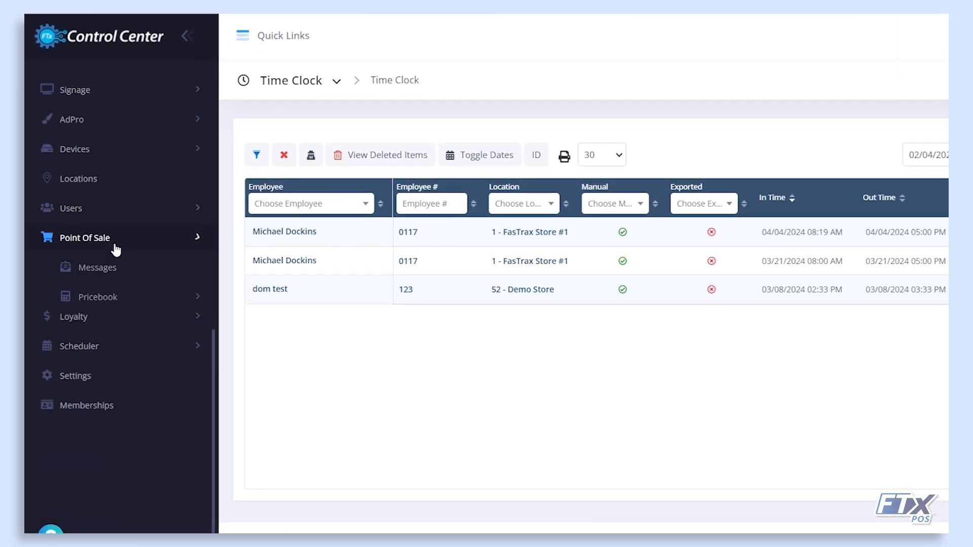
{"action": "left_click", "coordinate": [104, 298]}
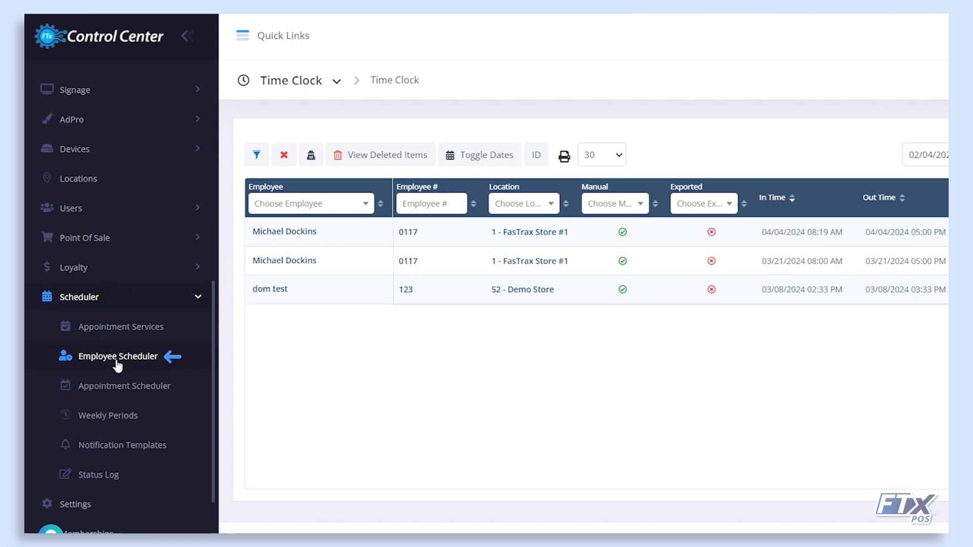
{"action": "left_click", "coordinate": [152, 357]}
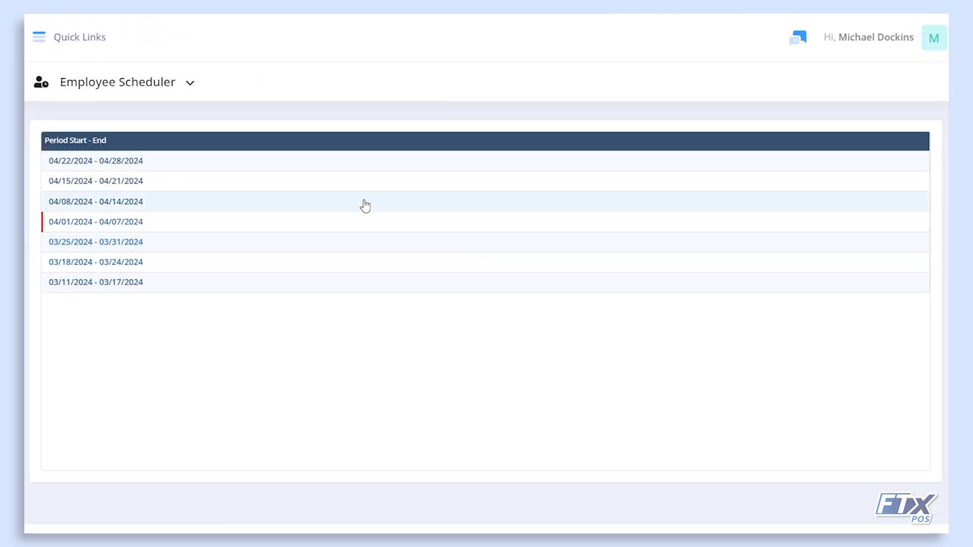
{"action": "left_click", "coordinate": [80, 229]}
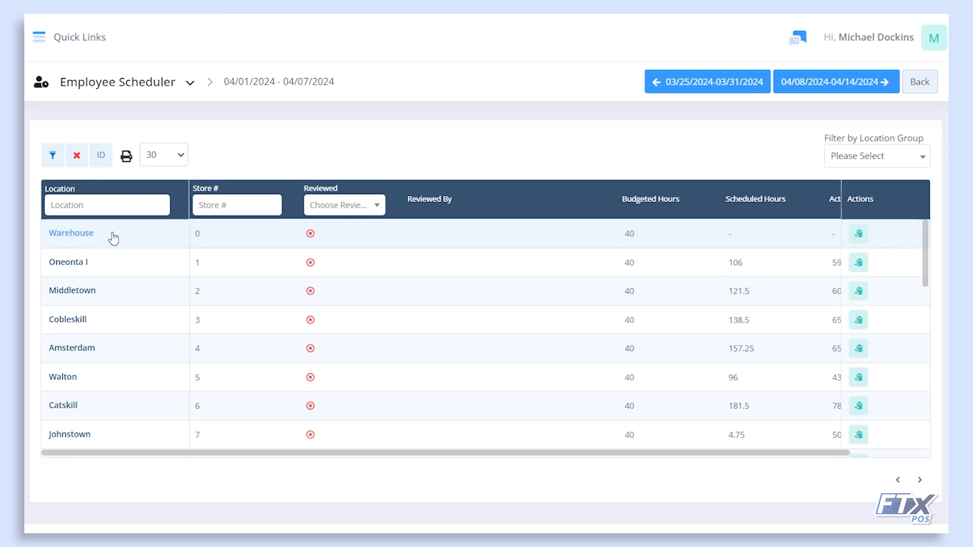
{"action": "left_click", "coordinate": [75, 264]}
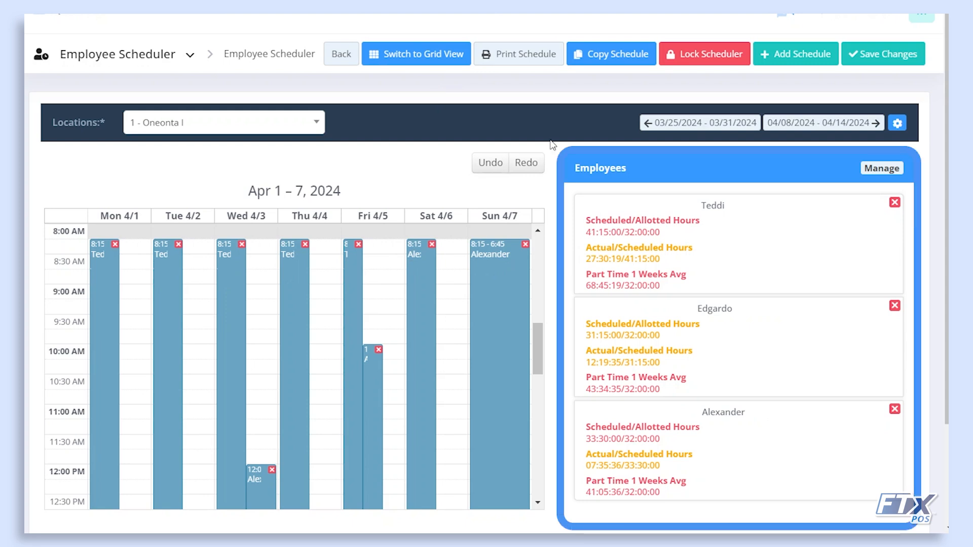
- Switch the employee schedule to grid view
{"action": "mouse_move", "coordinate": [647, 245]}
{"action": "left_mouse_down"}
{"action": "mouse_move", "coordinate": [599, 269]}
{"action": "mouse_move", "coordinate": [494, 293]}
{"action": "mouse_move", "coordinate": [640, 244]}
{"action": "left_mouse_up"}
{"action": "left_click", "coordinate": [436, 54]}
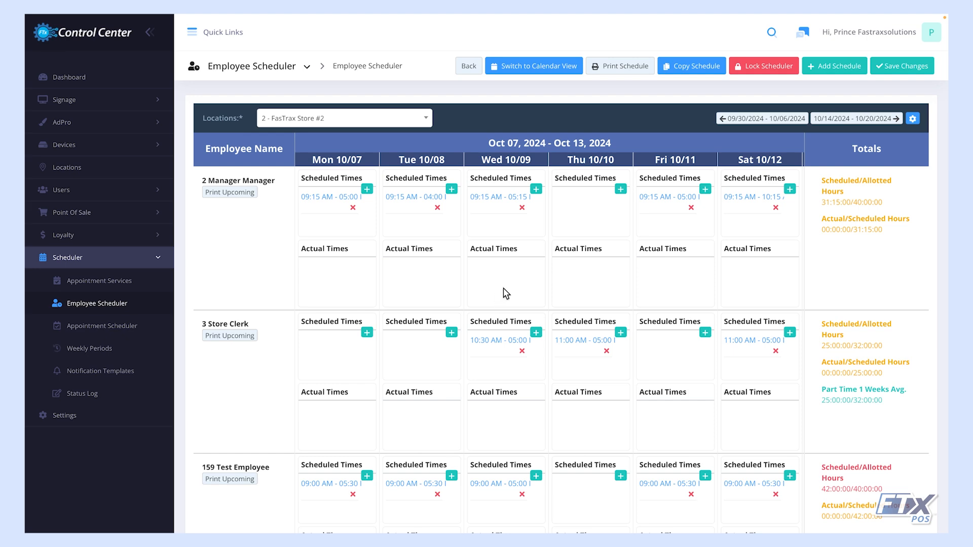
- View the Add Schedule form for the first employee on Tuesday 10/08 and close it without adding a shift
{"action": "scroll", "coordinate": [613, 286], "scroll_direction": "right", "scroll_amount": 3}
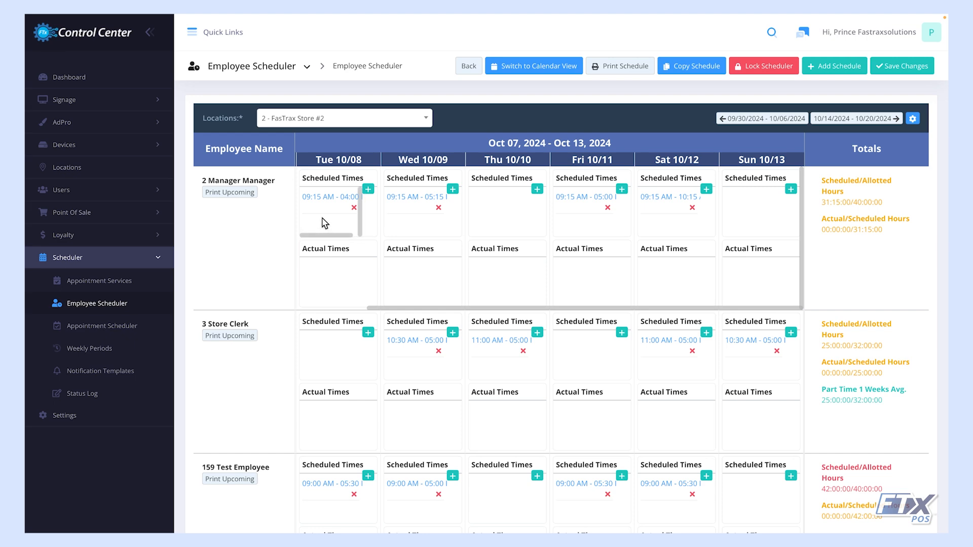
{"action": "left_click", "coordinate": [367, 191]}
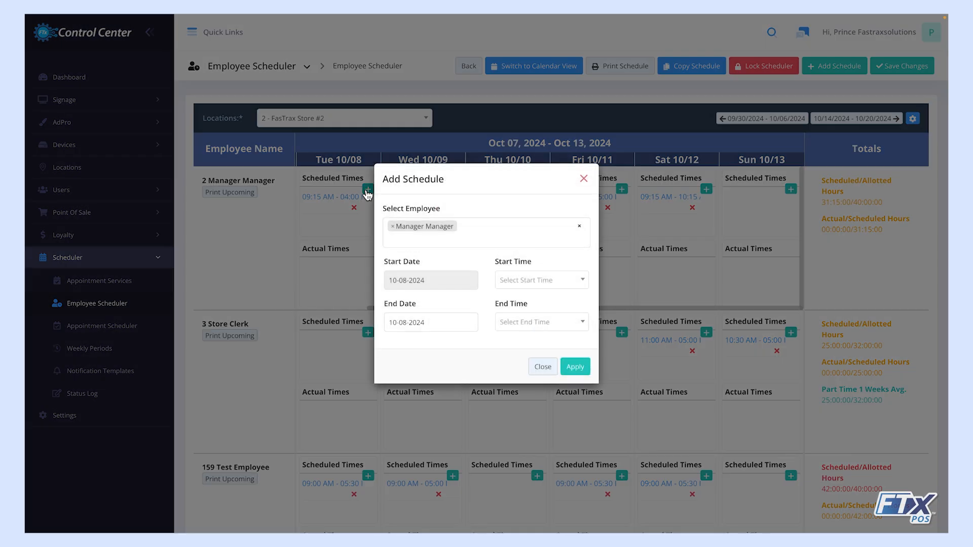
{"action": "left_click", "coordinate": [583, 180]}
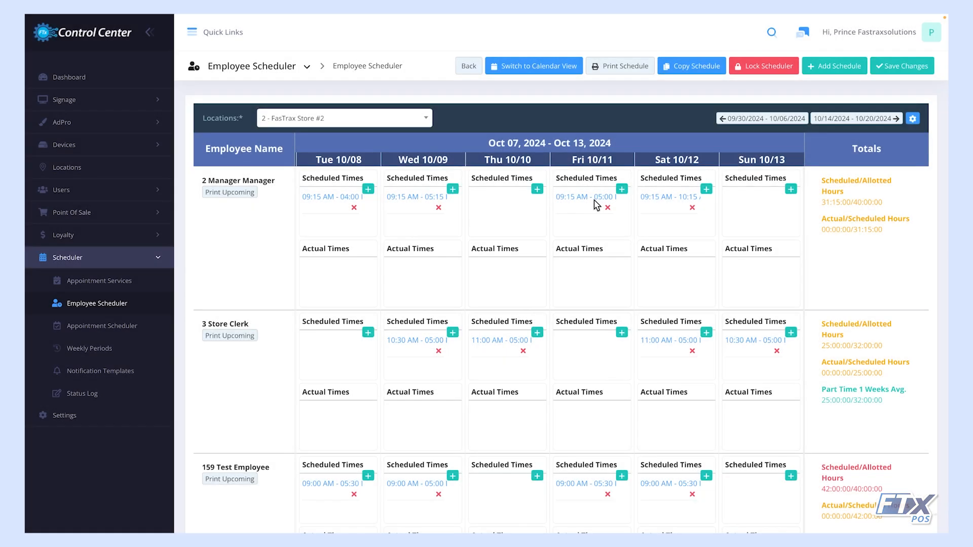
{"action": "scroll", "coordinate": [547, 292], "scroll_direction": "left", "scroll_amount": 3}
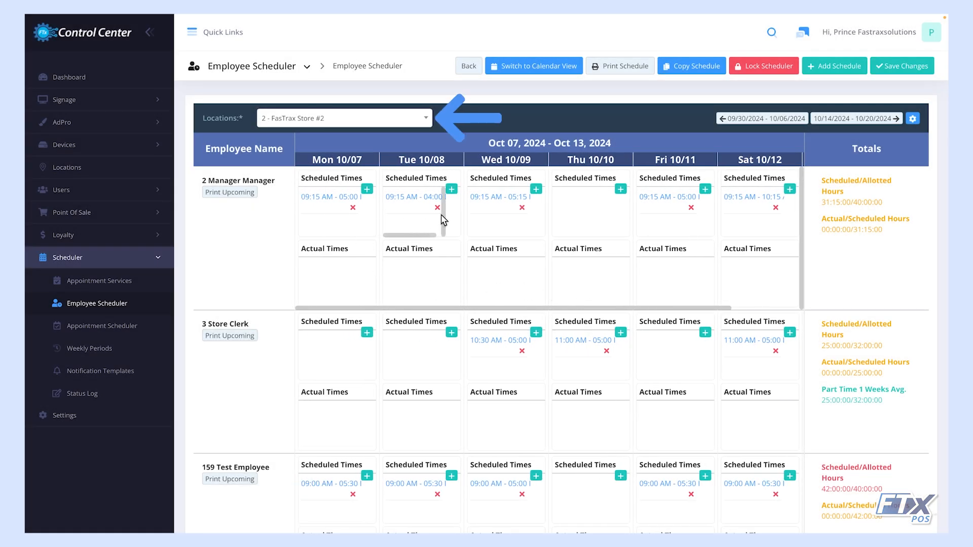
- Look through the schedule's available locations and its time format and settings options without changing them
{"action": "left_click", "coordinate": [390, 121]}
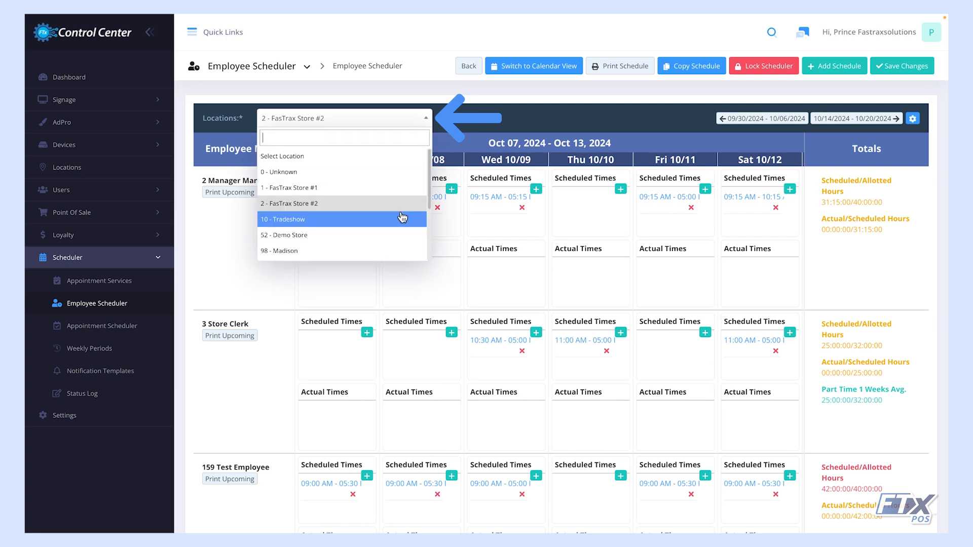
{"action": "left_click", "coordinate": [426, 120]}
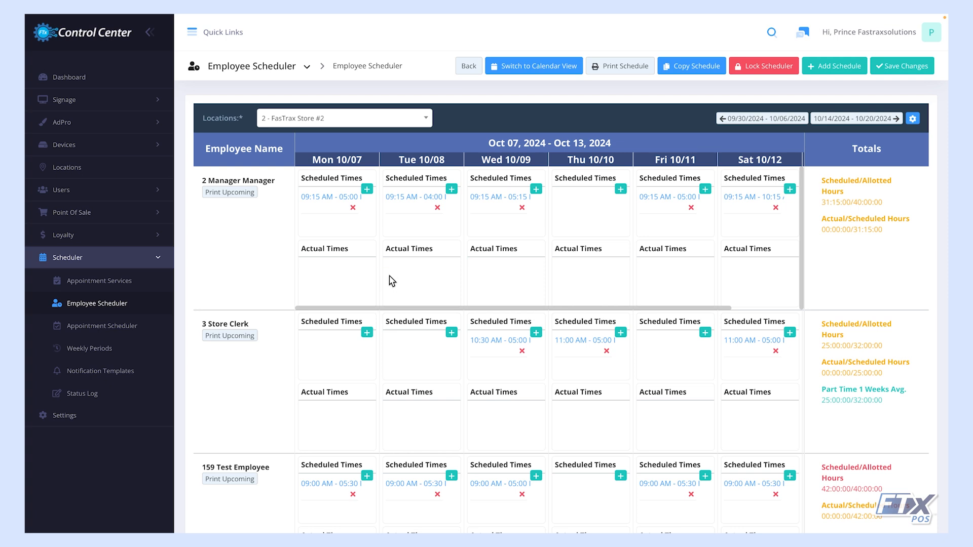
{"action": "left_click", "coordinate": [913, 119]}
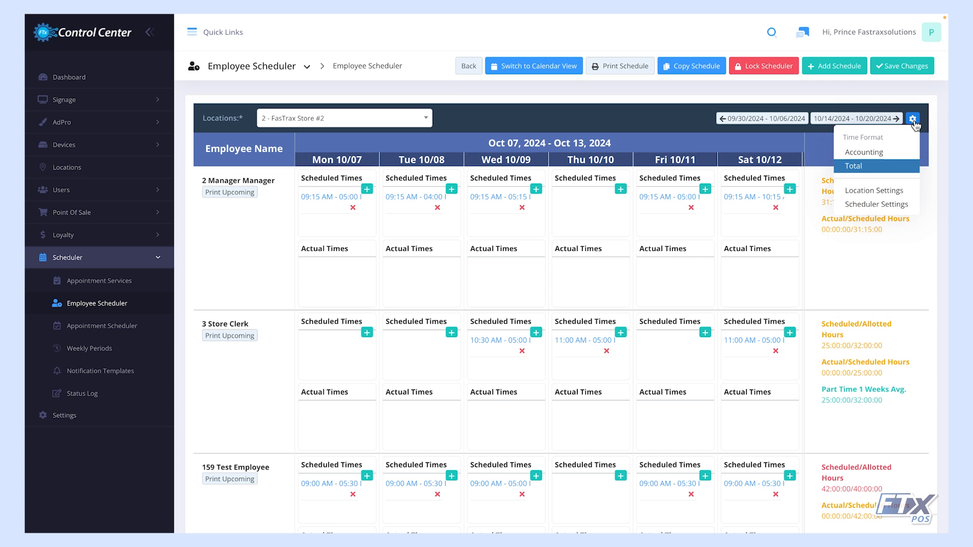
{"action": "left_click", "coordinate": [913, 121]}
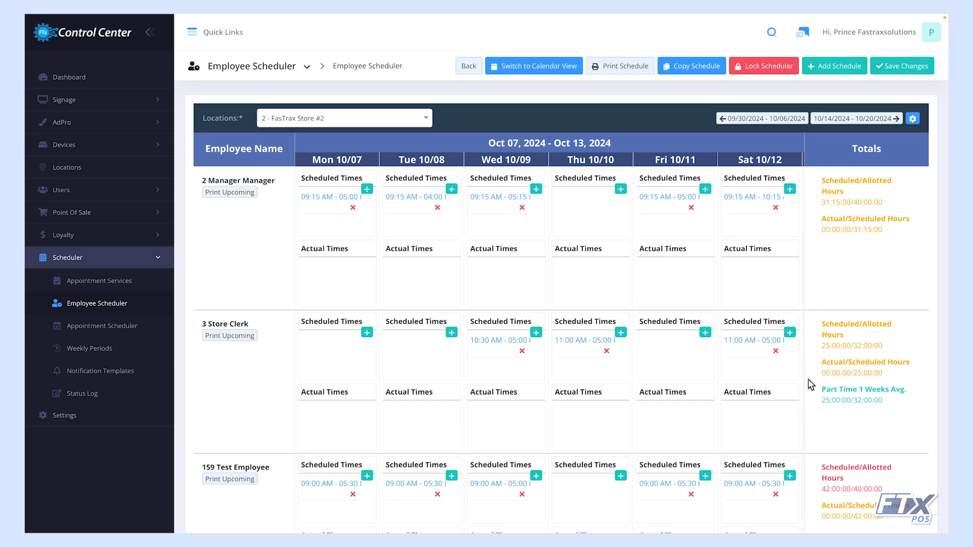
- Examine the weekly hour totals of each employee and the review options at the end of the schedule
{"action": "scroll", "coordinate": [811, 386], "scroll_direction": "down", "scroll_amount": 1}
{"action": "scroll", "coordinate": [811, 386], "scroll_direction": "down", "scroll_amount": 2}
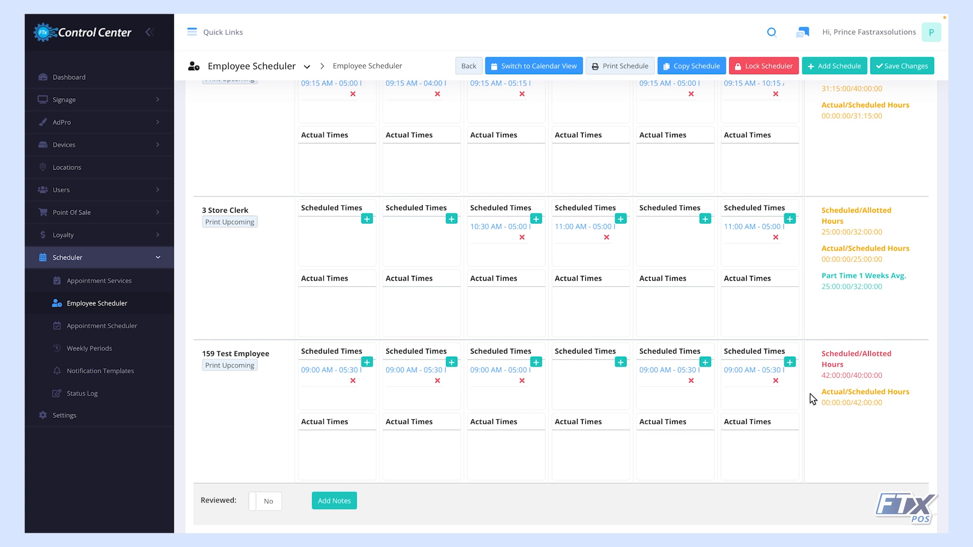
{"action": "scroll", "coordinate": [809, 394], "scroll_direction": "up", "scroll_amount": 1}
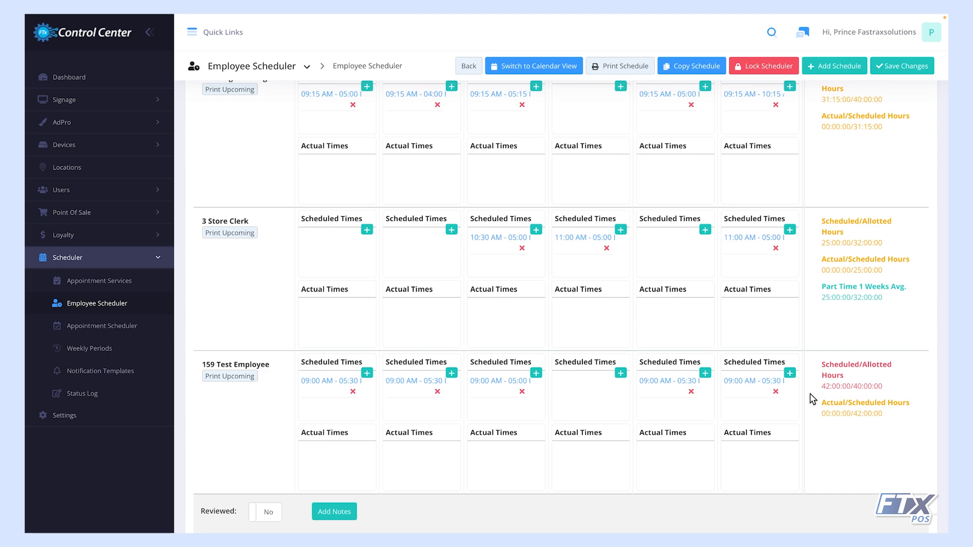
{"action": "scroll", "coordinate": [810, 393], "scroll_direction": "up", "scroll_amount": 3}
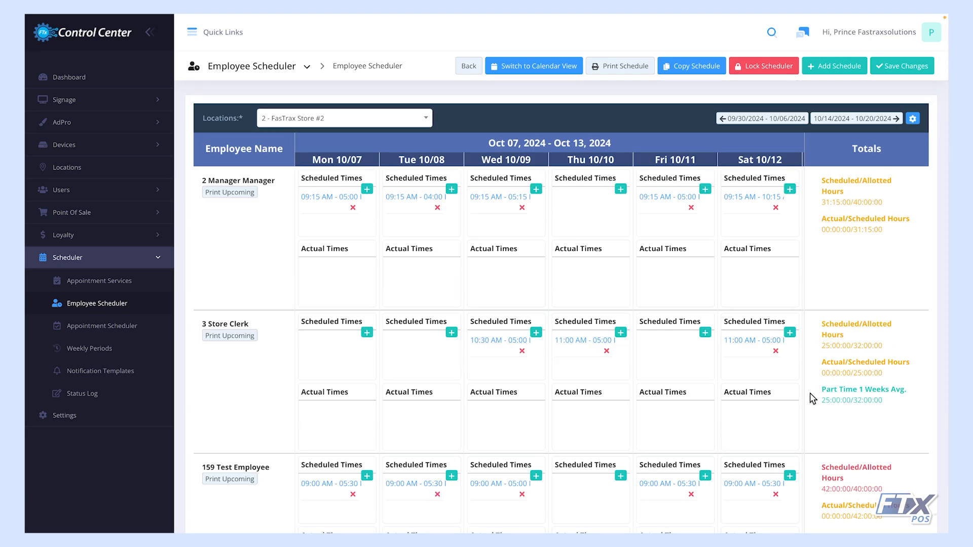